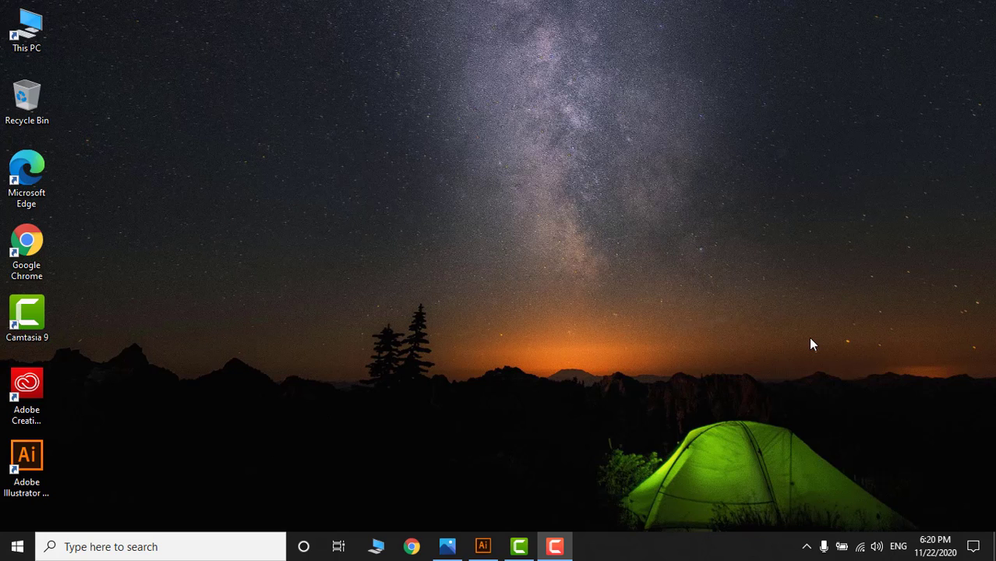
# Step: View the reference picture 18354578.jpg in Photos, close it, and switch to Adobe Illustrator
pyautogui.click(448, 546)
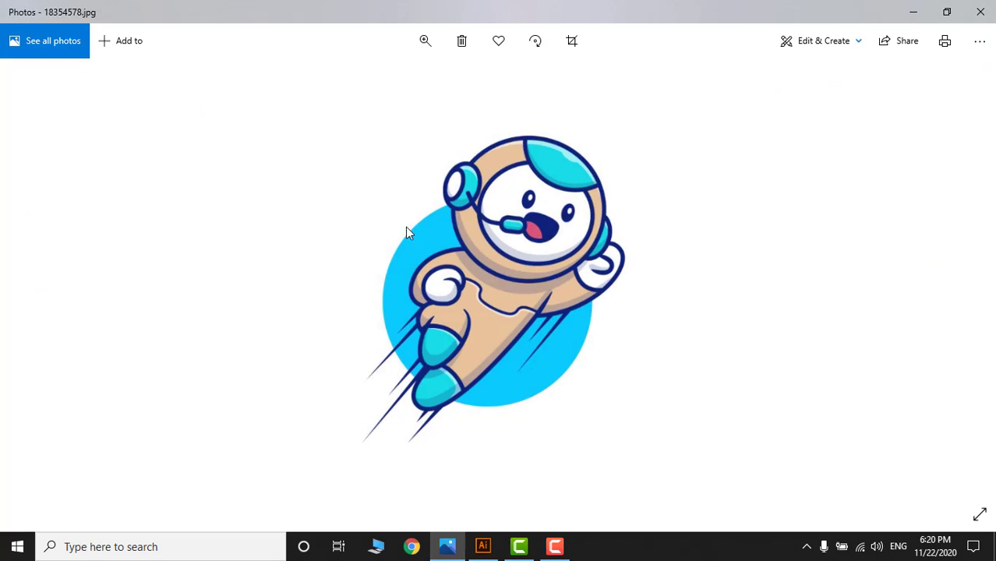
pyautogui.click(981, 12)
pyautogui.click(447, 546)
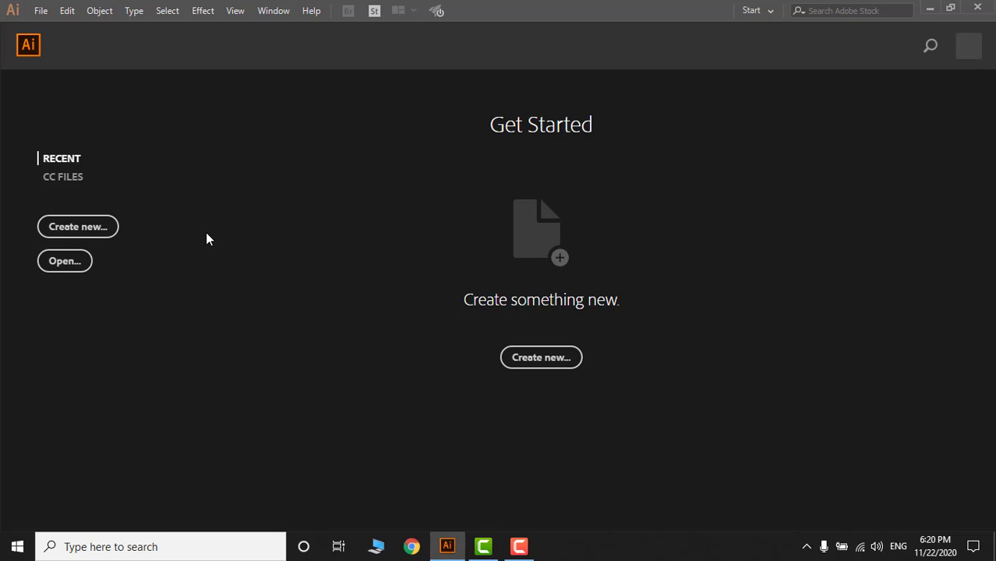
# Step: Open 18354578 [Converted] from the cute-robot-flying folder in More on Local Disk (D:), dismissing the missing-fonts notice and the welcome tour
pyautogui.click(70, 266)
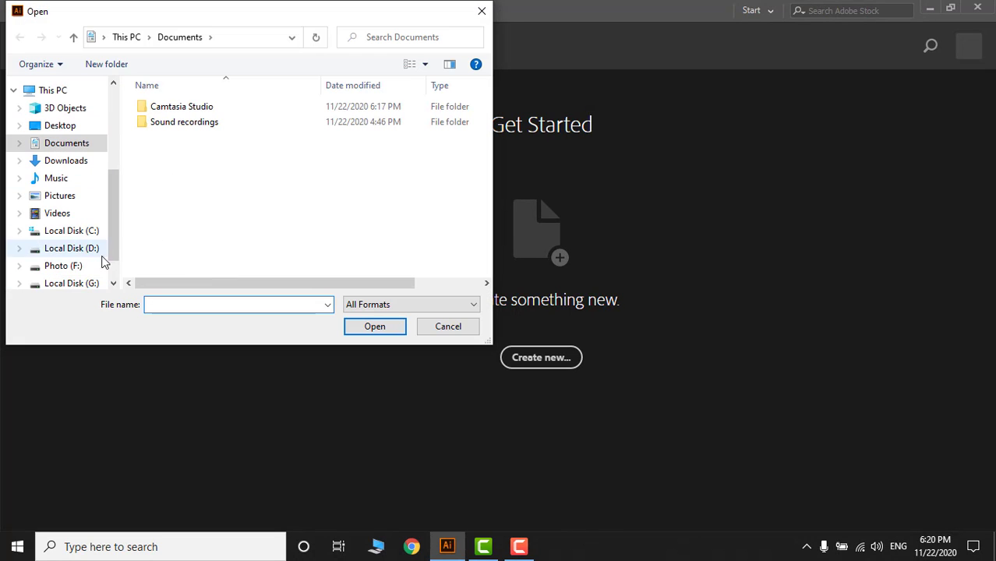
pyautogui.click(78, 248)
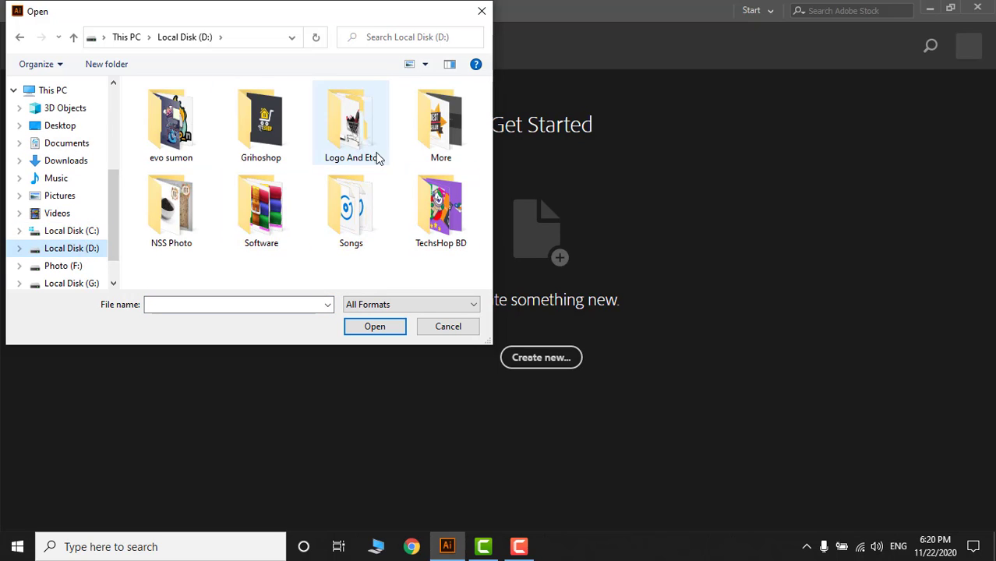
pyautogui.click(437, 145)
pyautogui.doubleClick(437, 145)
pyautogui.doubleClick(191, 157)
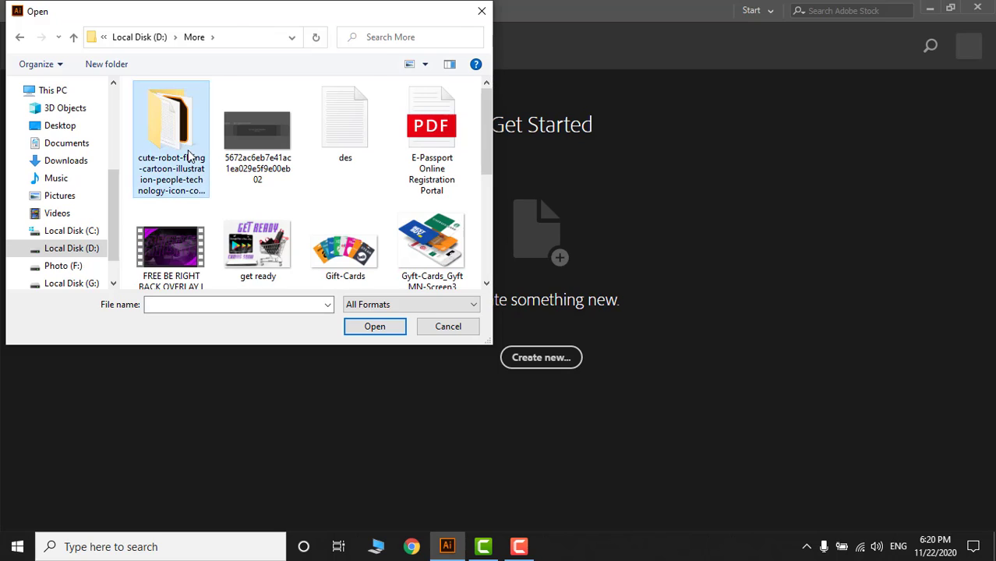
pyautogui.click(184, 107)
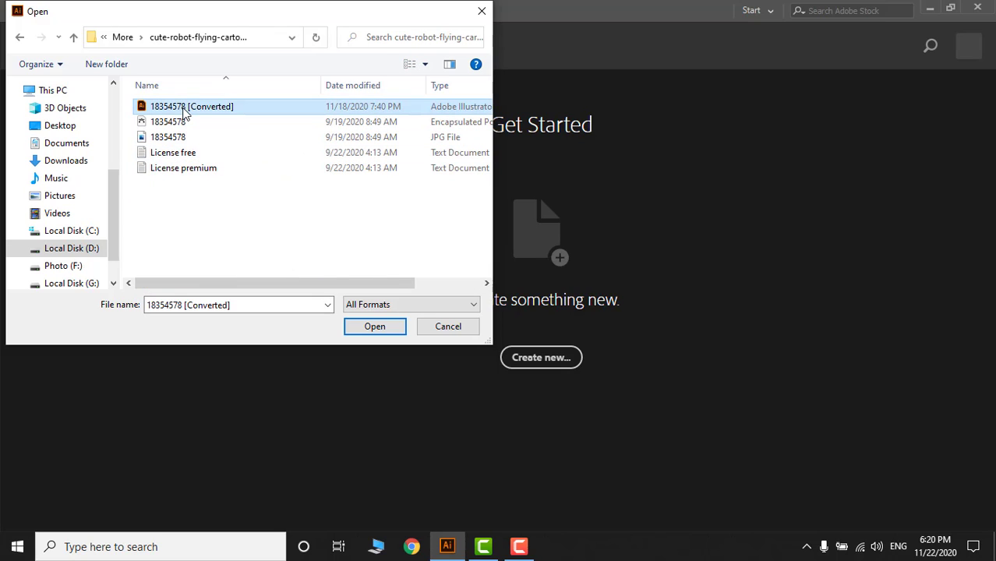
pyautogui.click(370, 328)
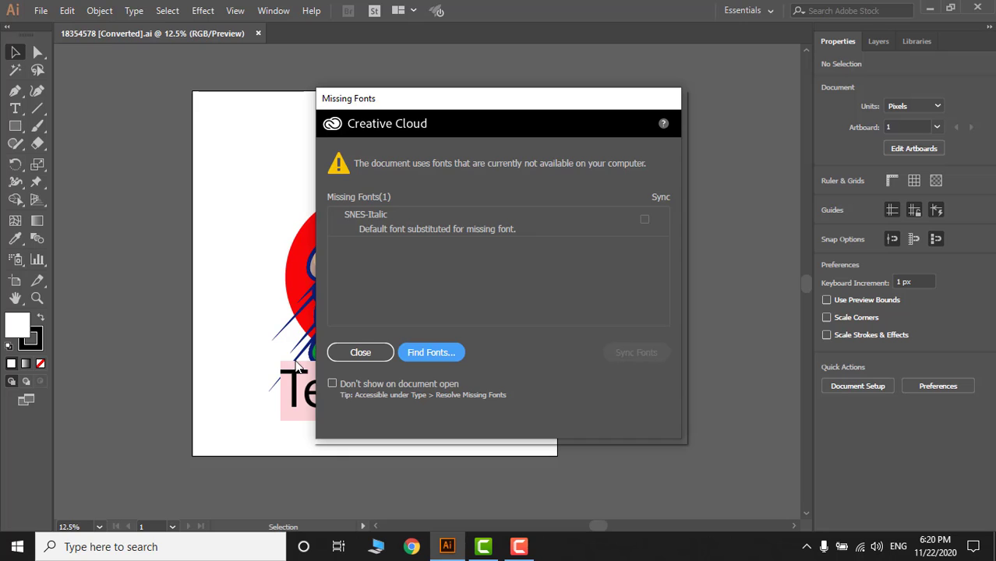
pyautogui.click(357, 354)
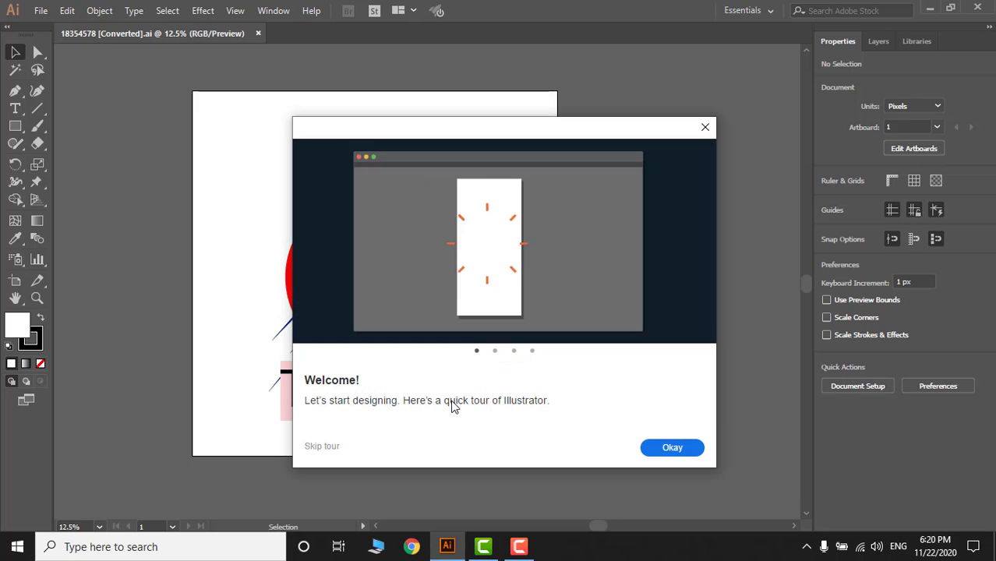
pyautogui.click(672, 448)
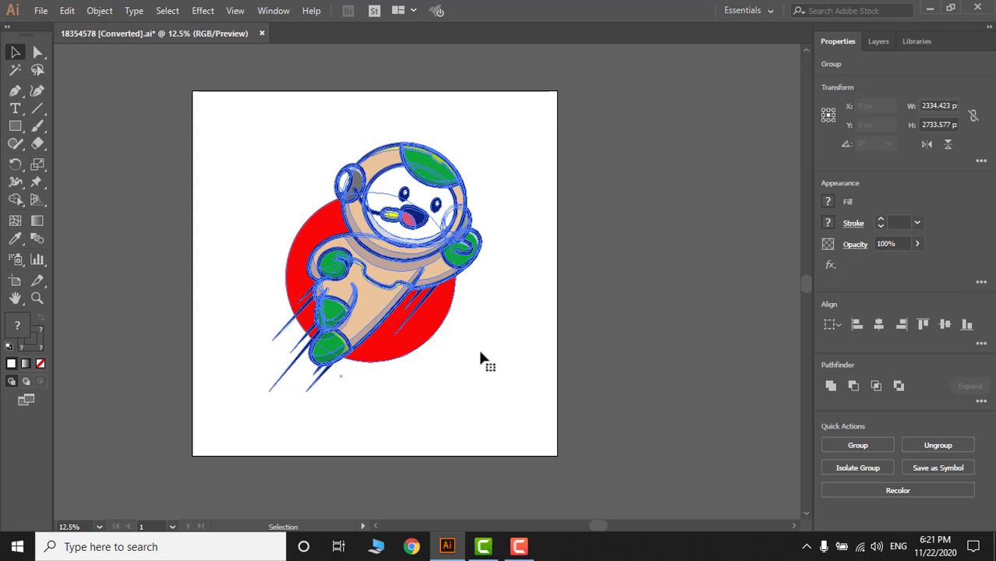
# Step: Ungroup the flying robot artwork into its separate parts and deselect everything
pyautogui.click(628, 366)
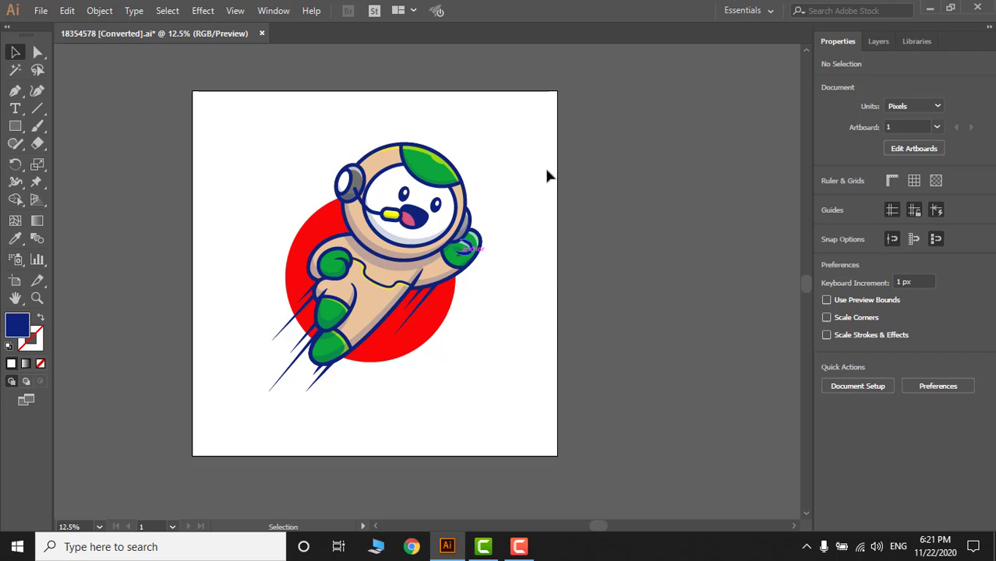
pyautogui.click(418, 343)
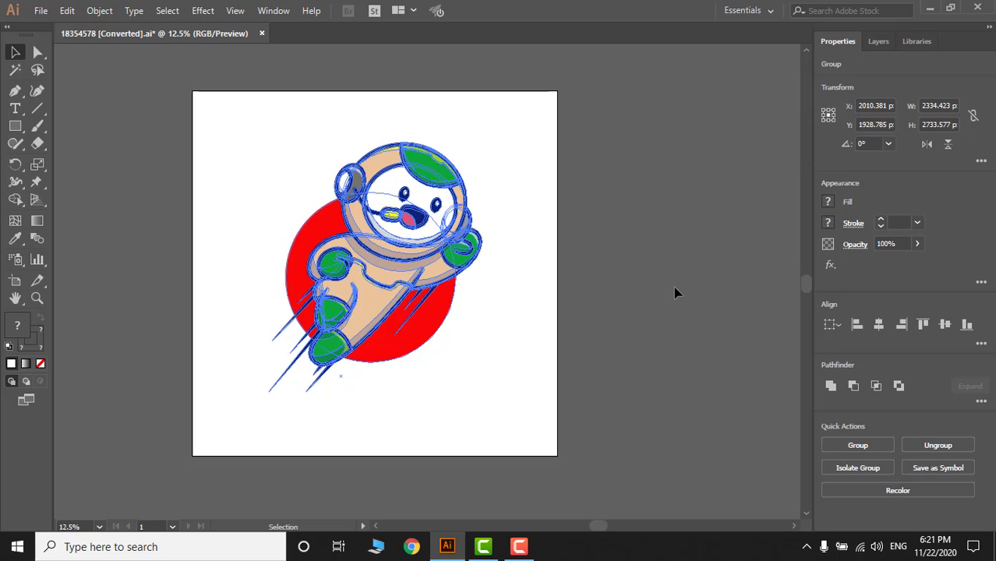
pyautogui.click(560, 354)
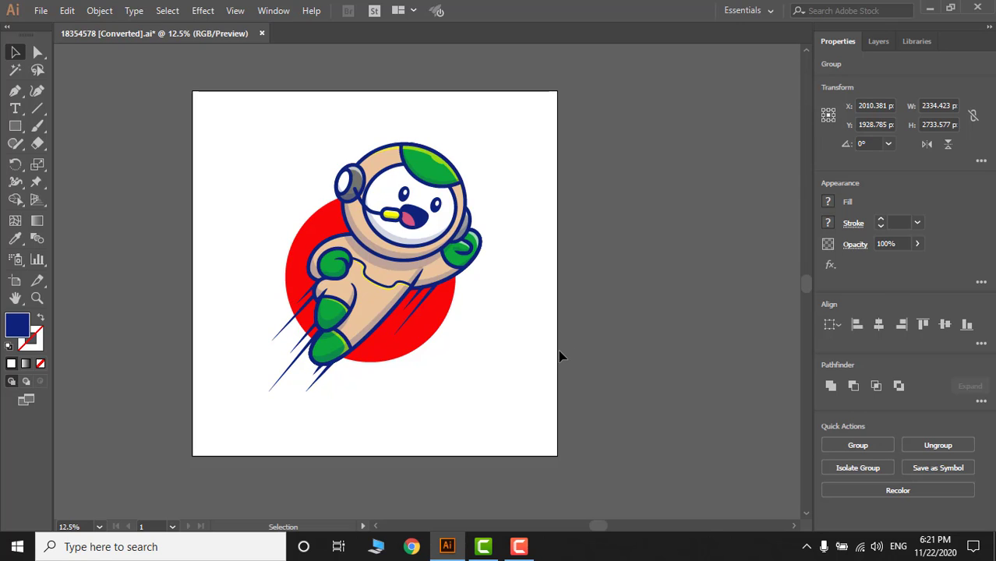
pyautogui.click(396, 334)
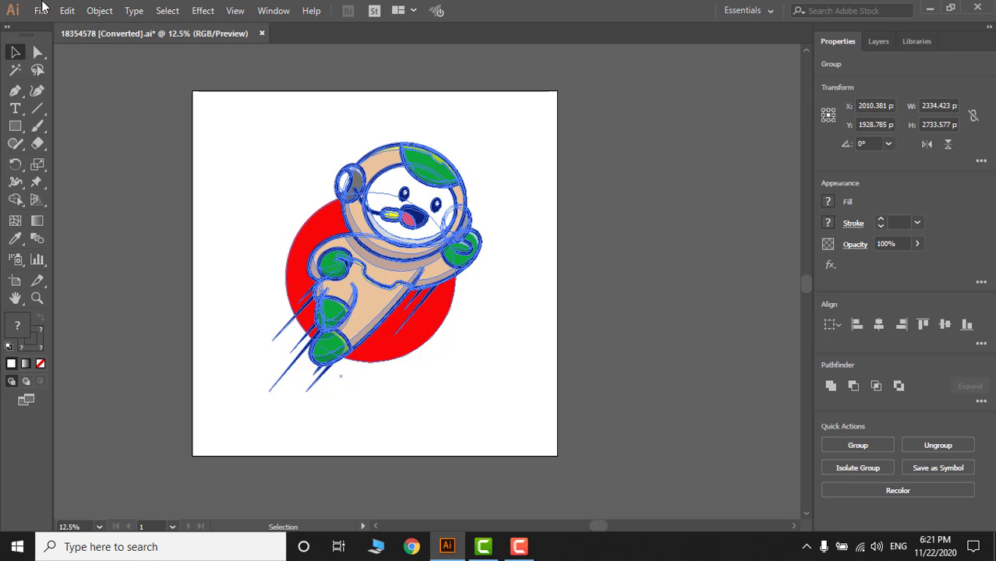
pyautogui.click(95, 13)
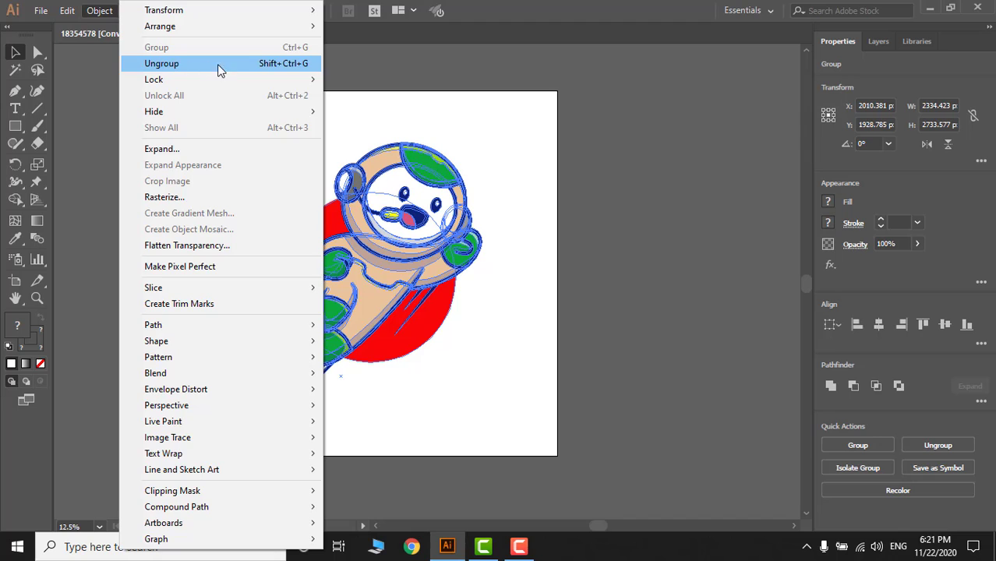
pyautogui.click(289, 66)
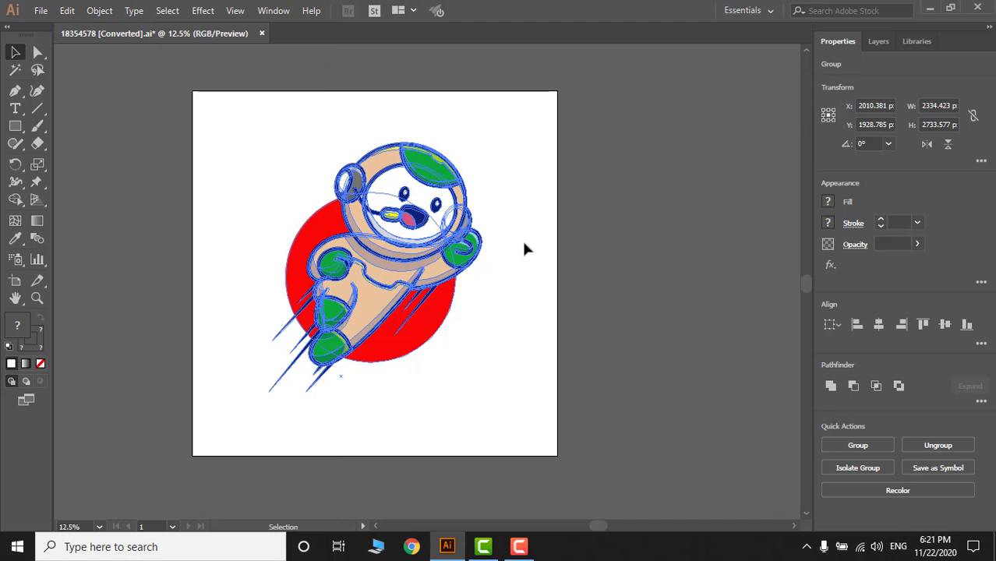
pyautogui.click(519, 319)
# Step: Try moving the red background circle off the robot toward the artboard's lower edge, and undo the moves
pyautogui.click(419, 347)
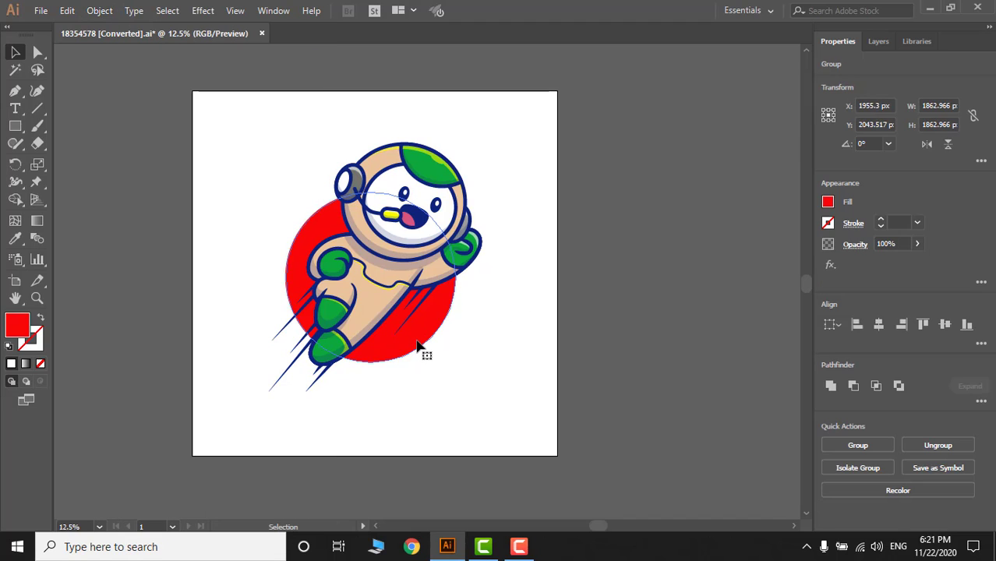
pyautogui.moveTo(419, 347); pyautogui.dragTo(546, 442)
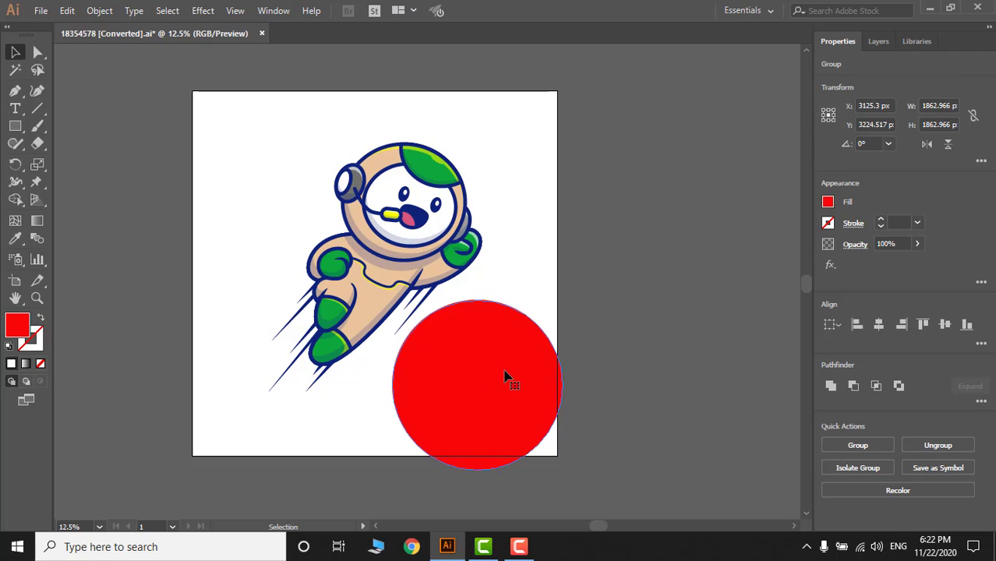
pyautogui.moveTo(509, 401); pyautogui.dragTo(426, 440)
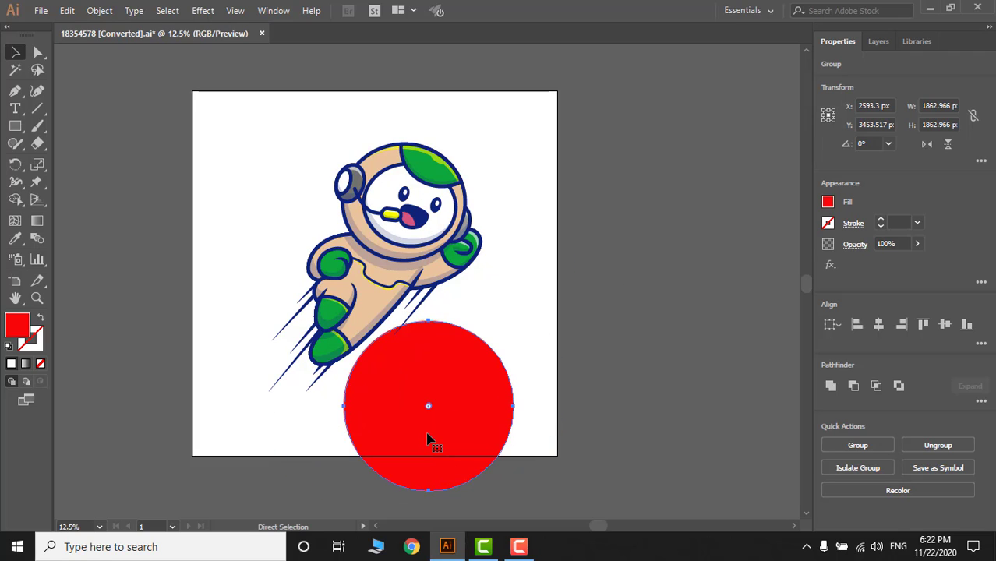
pyautogui.hotkey('ctrl', 'z')
pyautogui.hotkey('ctrl', 'z')
pyautogui.click(471, 400)
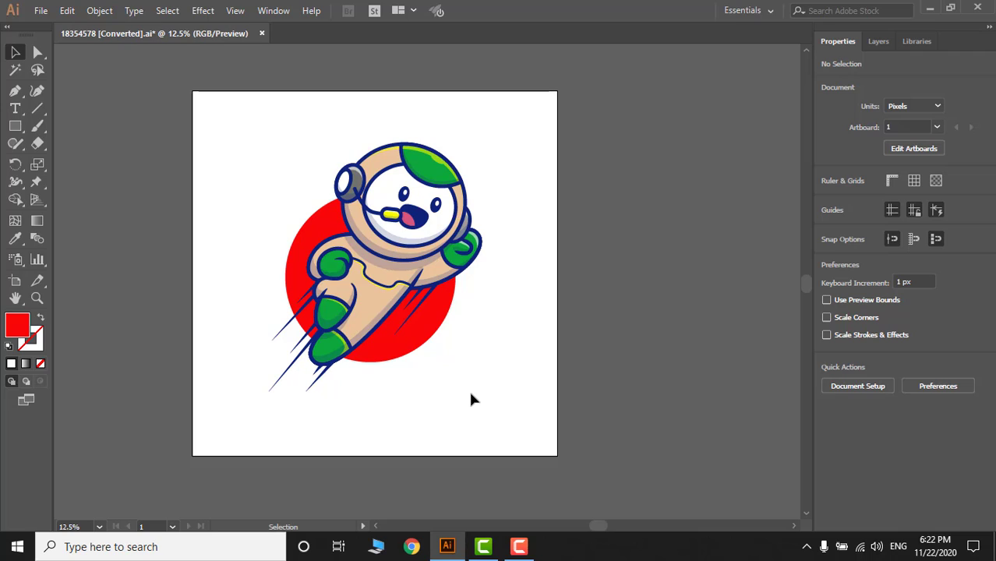
# Step: Move the red background circle to the robot's lower right and change its fill to green 13D83D
pyautogui.click(421, 345)
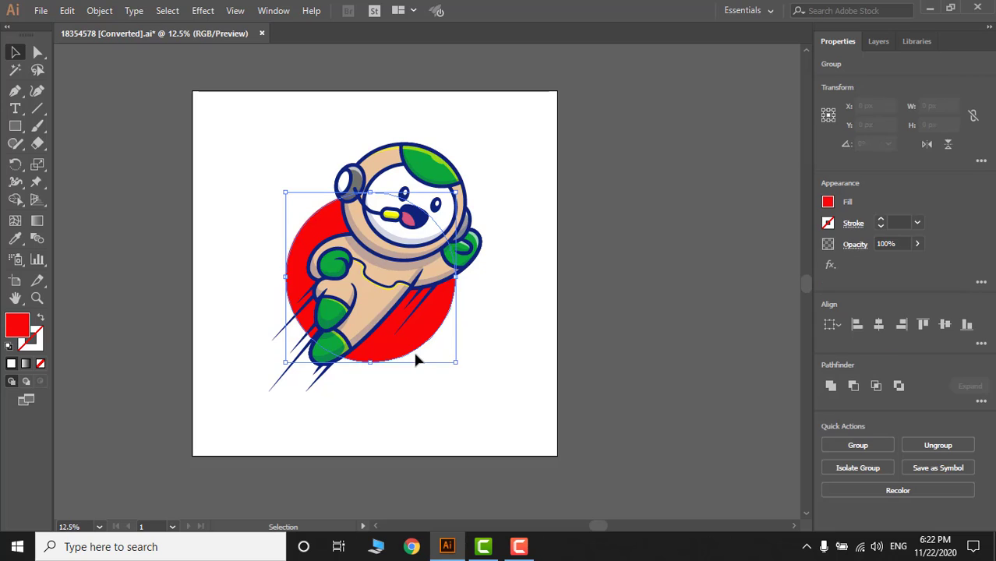
pyautogui.moveTo(422, 346); pyautogui.dragTo(567, 413)
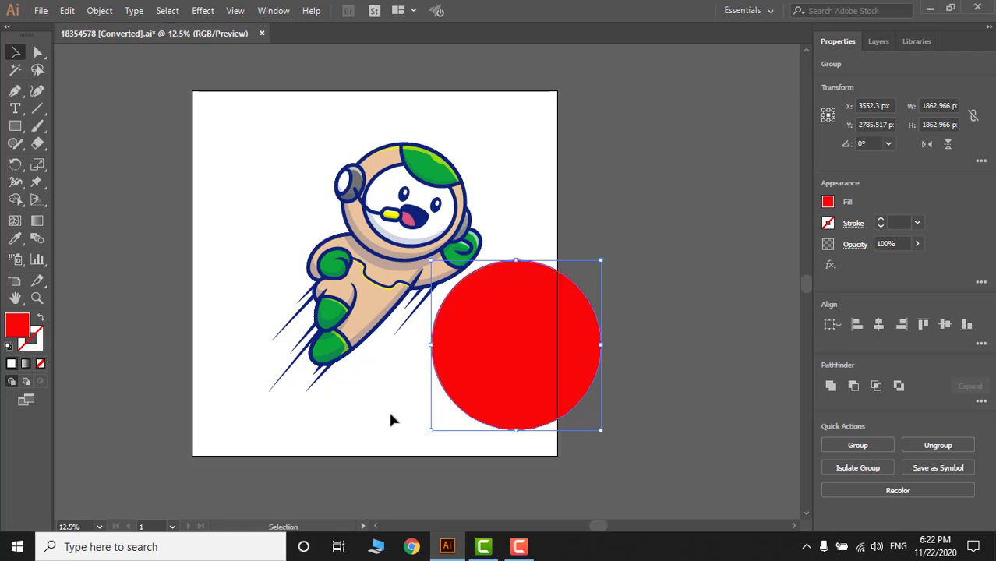
pyautogui.moveTo(524, 396); pyautogui.dragTo(432, 404)
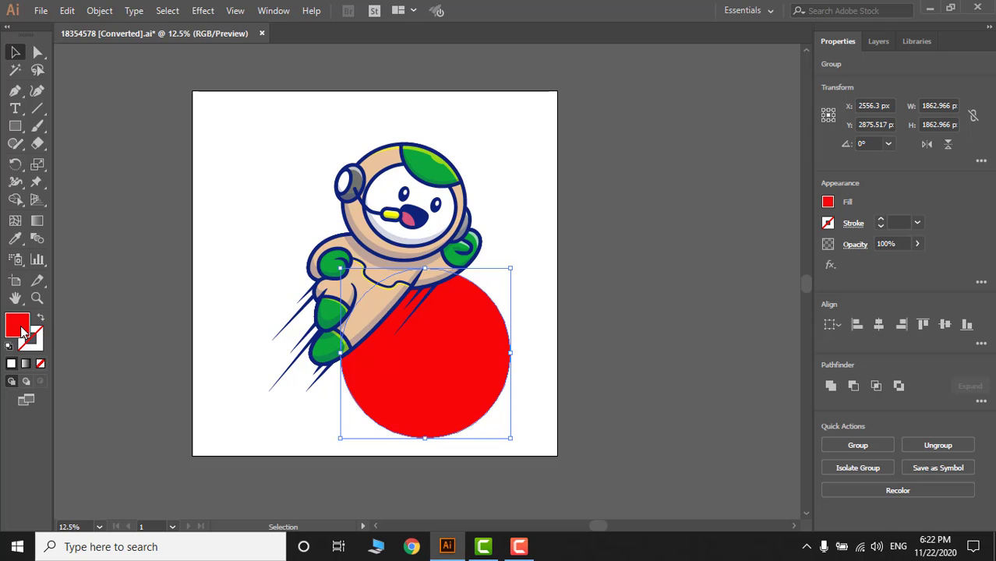
pyautogui.doubleClick(22, 331)
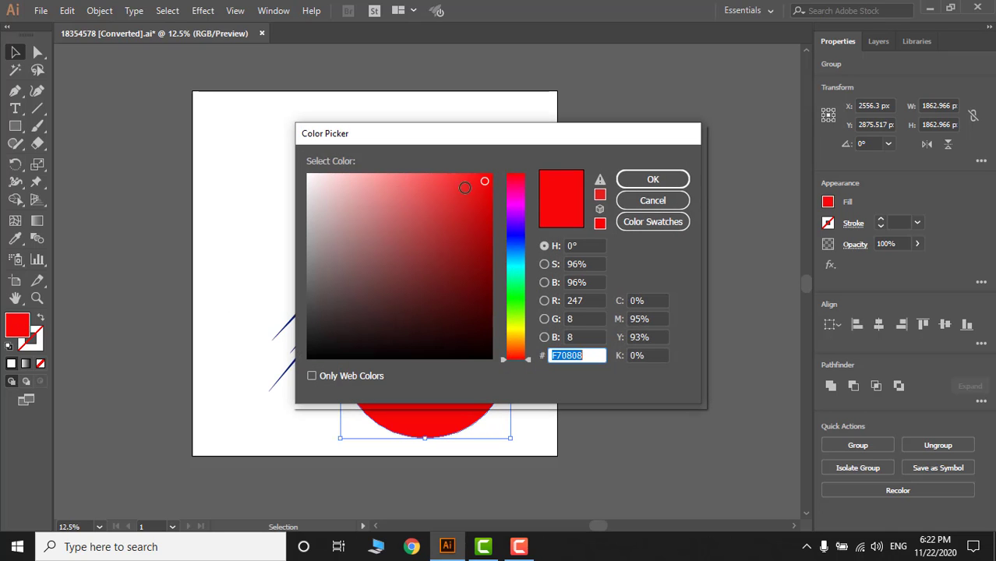
pyautogui.click(397, 239)
pyautogui.moveTo(413, 302); pyautogui.dragTo(349, 256)
pyautogui.moveTo(518, 236)
pyautogui.mouseDown()
pyautogui.moveTo(527, 336)
pyautogui.moveTo(525, 291)
pyautogui.moveTo(531, 296)
pyautogui.mouseUp()
pyautogui.moveTo(439, 213)
pyautogui.mouseDown()
pyautogui.moveTo(446, 194)
pyautogui.moveTo(476, 201)
pyautogui.mouseUp()
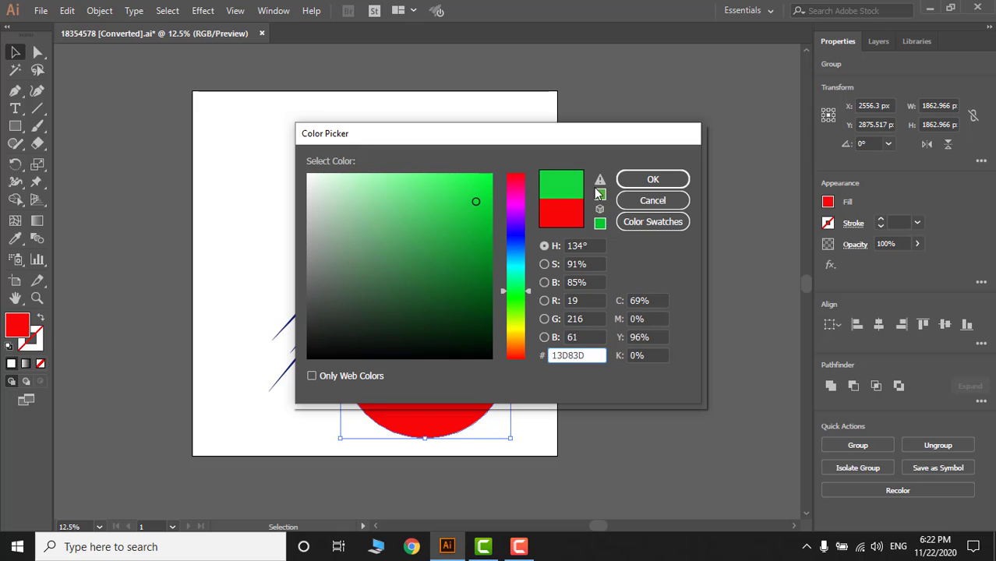
pyautogui.click(676, 185)
pyautogui.click(552, 436)
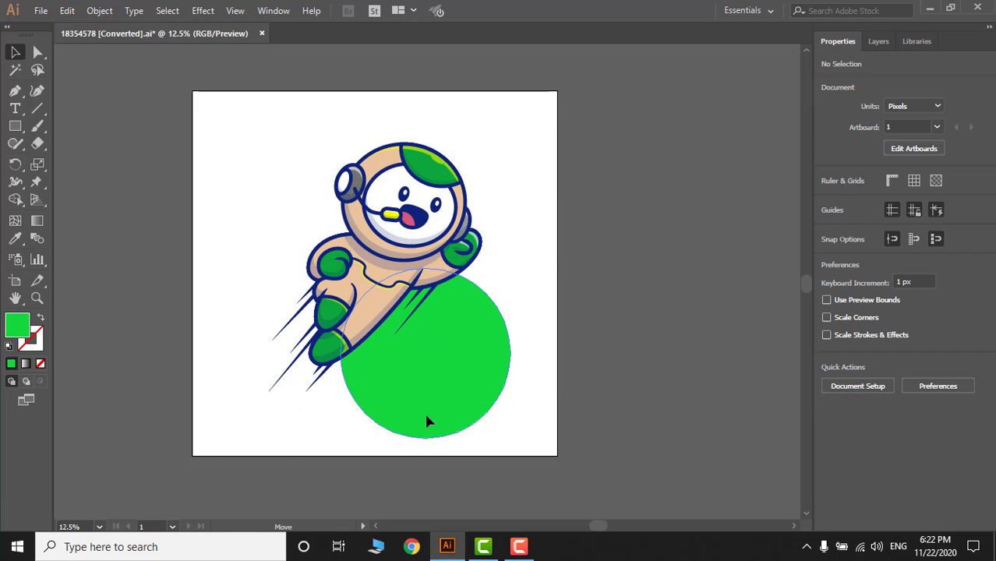
# Step: Move the green circle to the artboard's upper-left corner, clear of the robot
pyautogui.moveTo(427, 418); pyautogui.dragTo(352, 315)
pyautogui.moveTo(204, 335); pyautogui.dragTo(288, 56)
pyautogui.click(487, 403)
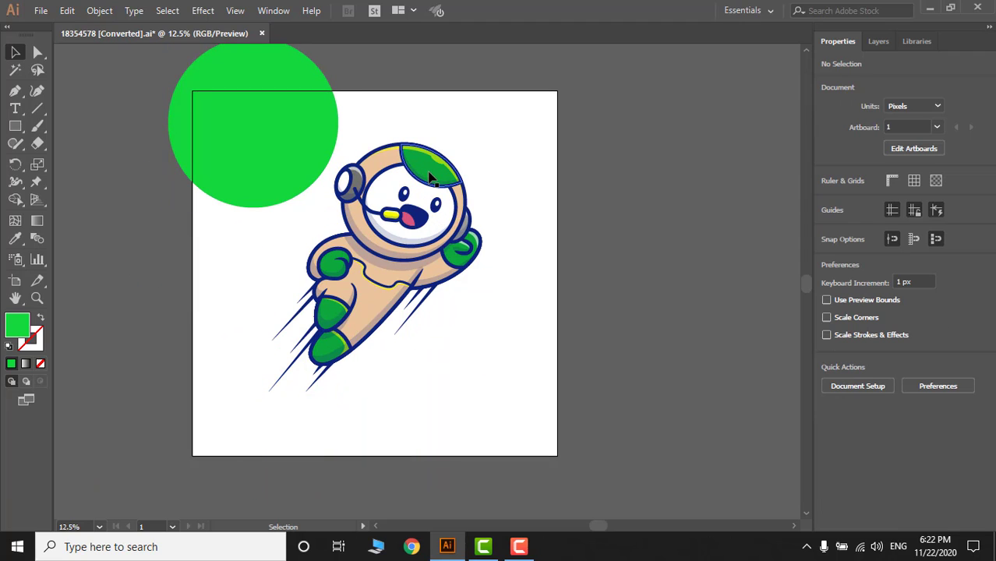
# Step: Change the fill of the dark green patch on the robot's helmet to red FF0000
pyautogui.click(402, 189)
pyautogui.doubleClick(21, 331)
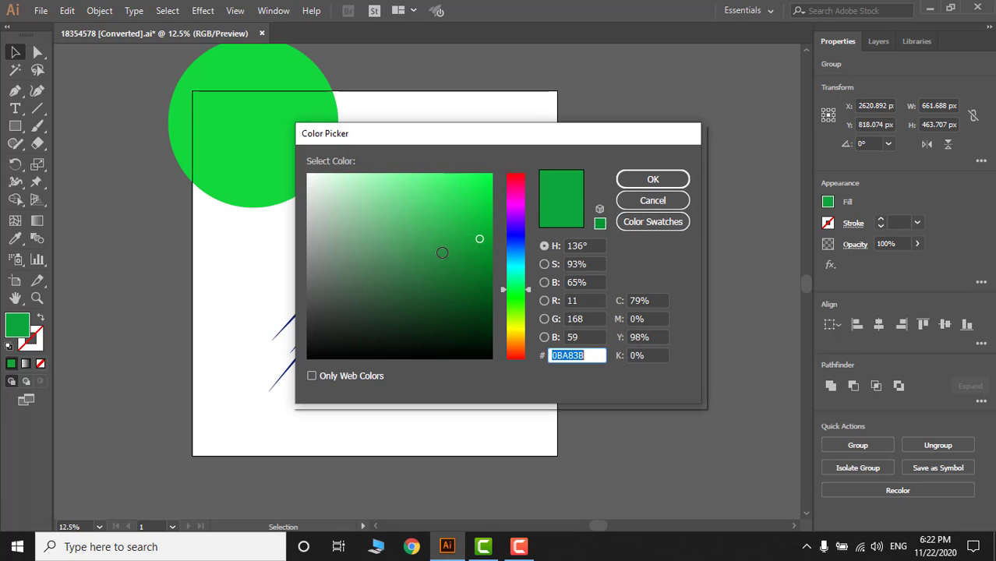
pyautogui.click(518, 233)
pyautogui.moveTo(517, 231); pyautogui.dragTo(524, 162)
pyautogui.moveTo(456, 229); pyautogui.dragTo(493, 173)
pyautogui.click(661, 185)
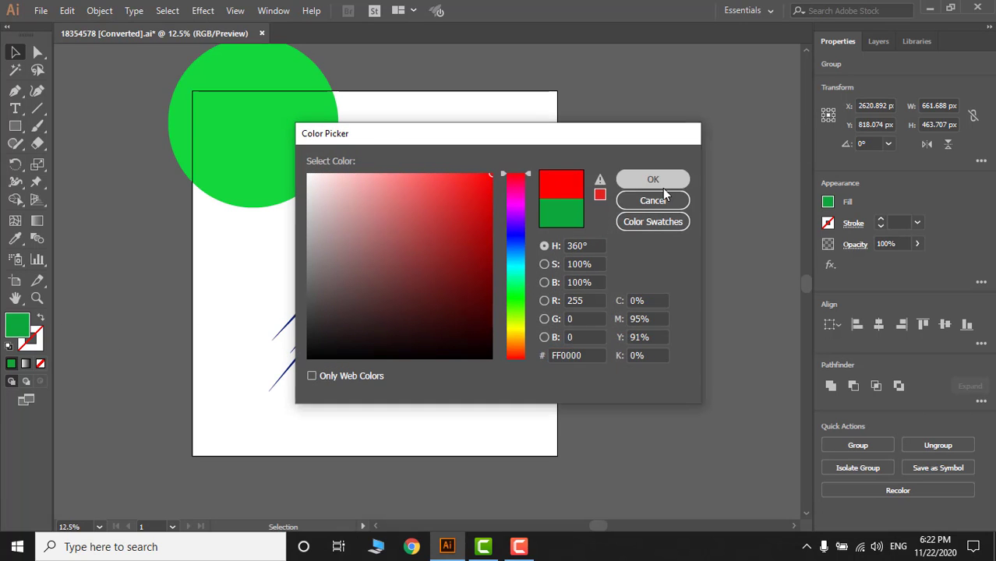
pyautogui.click(505, 385)
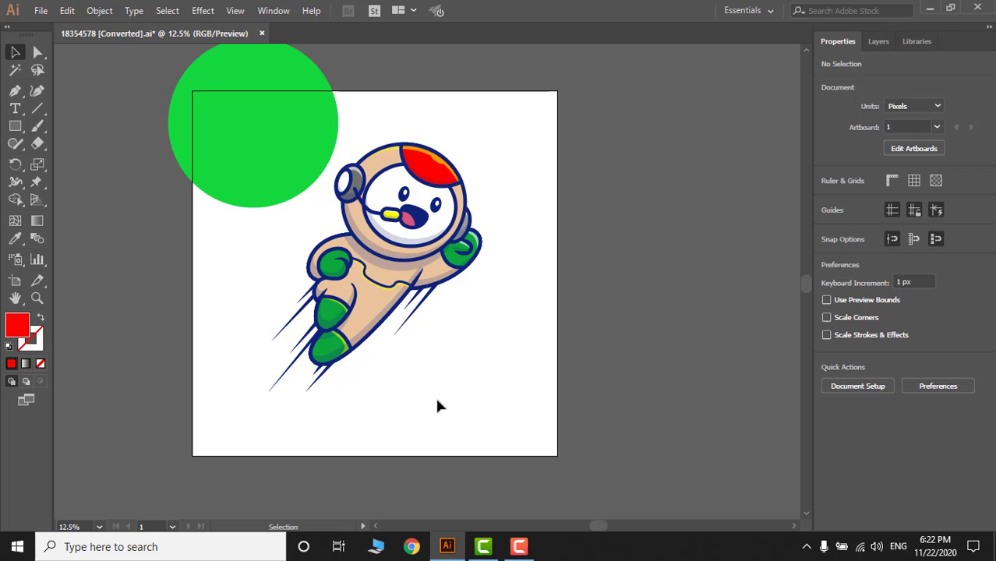
# Step: Try moving a blue speed line on the right of the robot's body, and undo the move
pyautogui.click(420, 312)
pyautogui.moveTo(419, 312)
pyautogui.mouseDown()
pyautogui.moveTo(410, 311)
pyautogui.moveTo(409, 348)
pyautogui.mouseUp()
pyautogui.hotkey('ctrl', 'z')
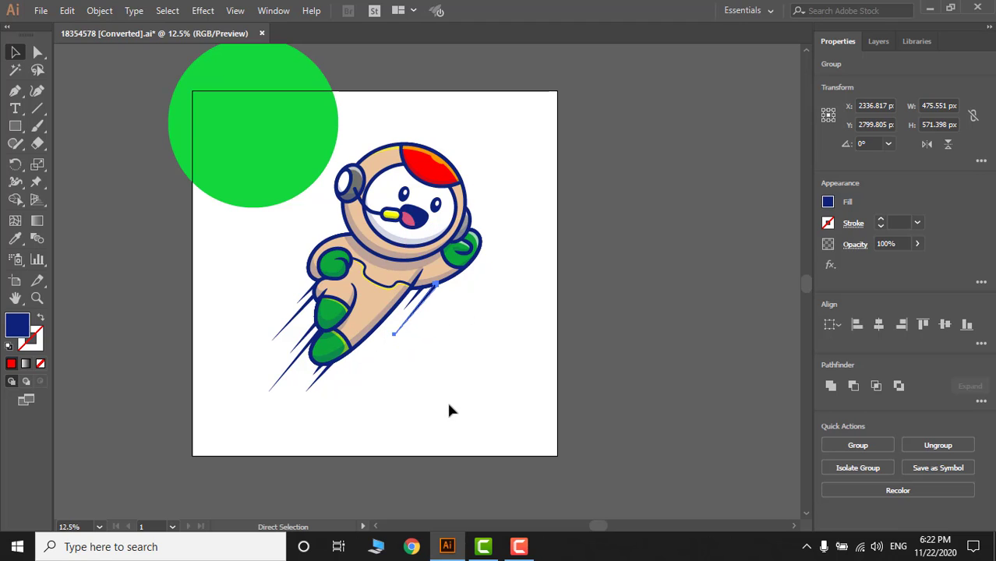
pyautogui.click(448, 405)
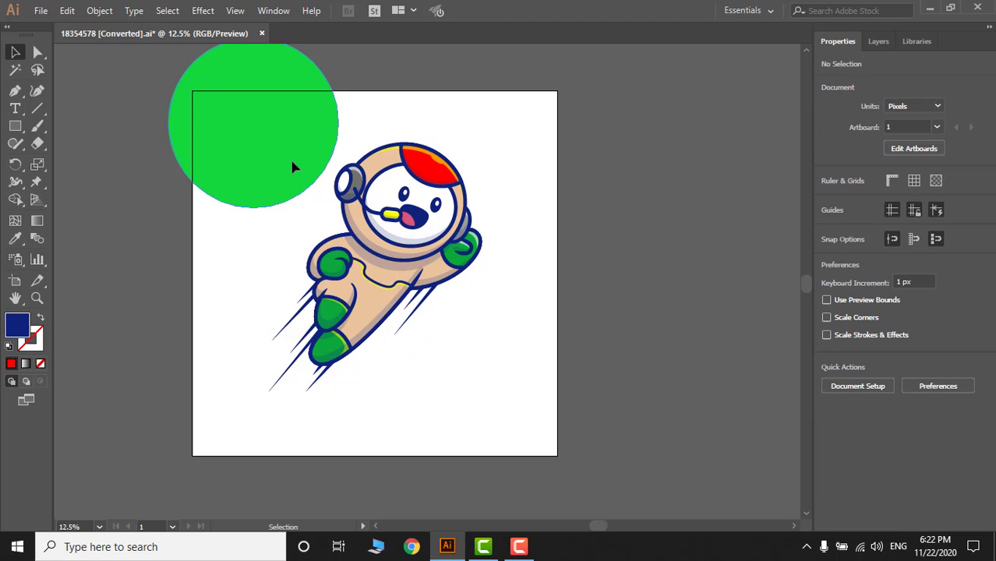
# Step: Move the green circle back behind the robot, centred at about X 1862 px, Y 2024 px
pyautogui.moveTo(290, 163); pyautogui.dragTo(395, 313)
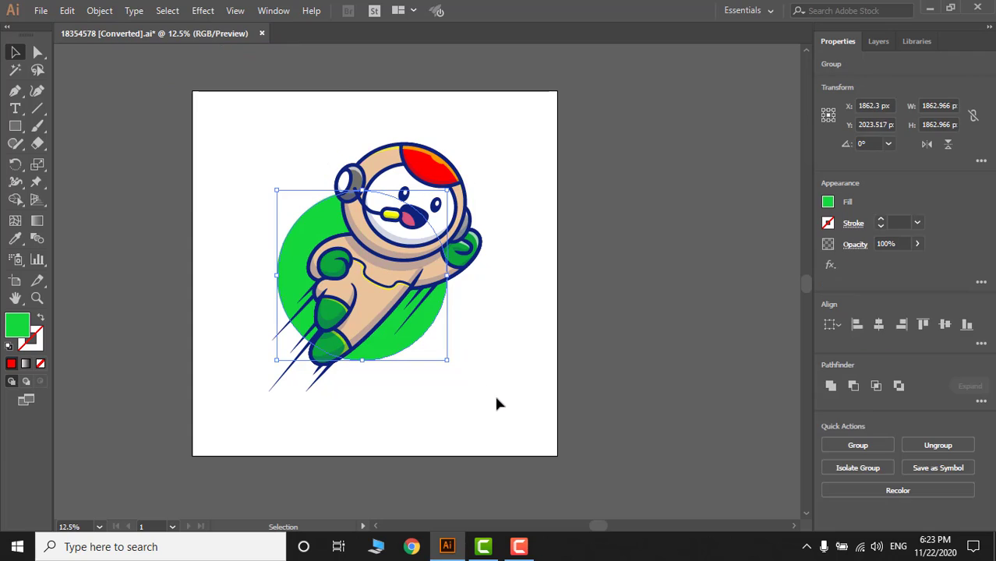
pyautogui.click(495, 397)
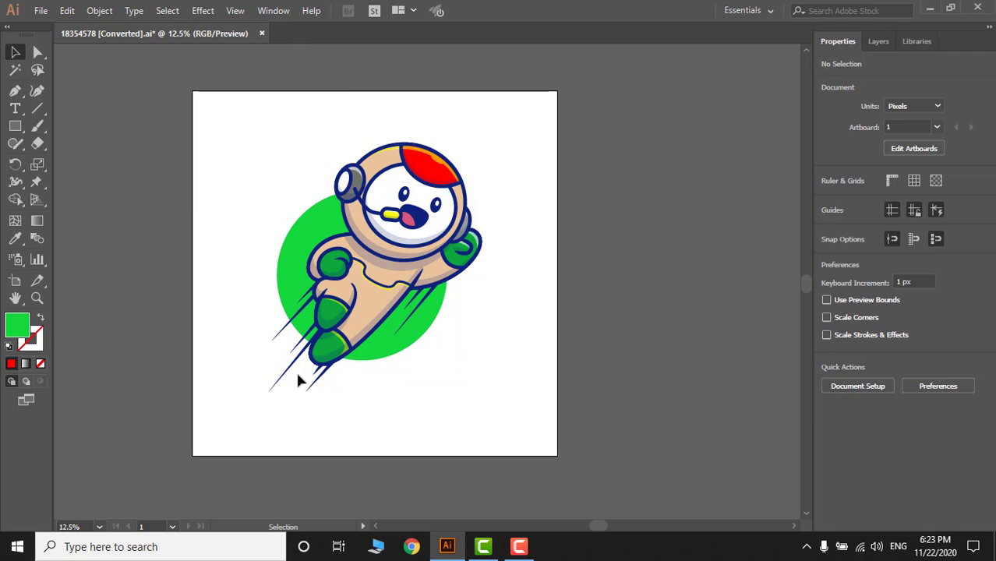
# Step: Try moving the long speed line below the robot's feet to the artboard's left edge, and undo the move
pyautogui.moveTo(292, 372); pyautogui.dragTo(196, 382)
pyautogui.click(308, 397)
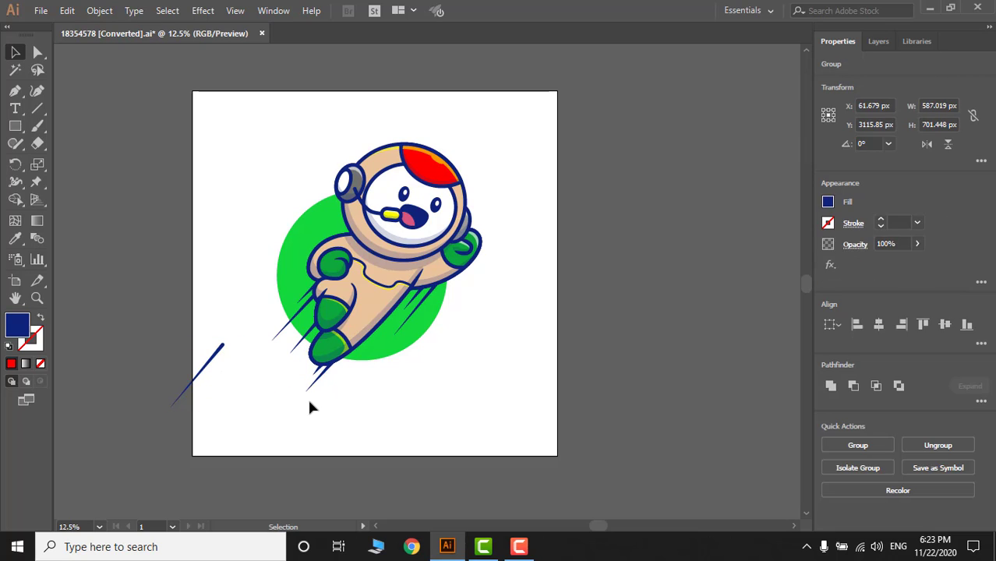
pyautogui.hotkey('ctrl', 'z')
pyautogui.click(324, 411)
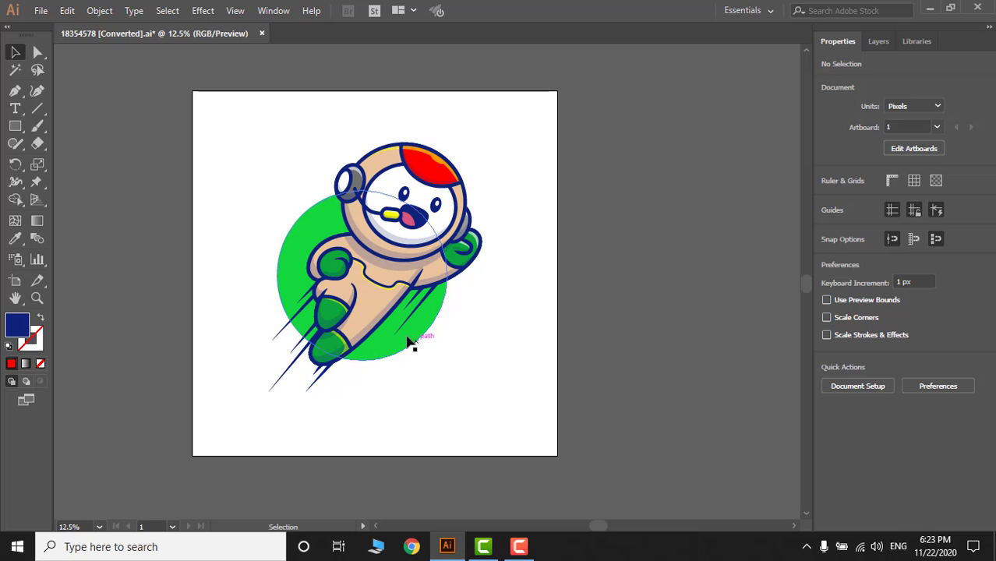
# Step: Shift the green circle slightly right and down so it sits more centrally behind the robot, and deselect it
pyautogui.moveTo(412, 338); pyautogui.dragTo(434, 345)
pyautogui.click(522, 371)
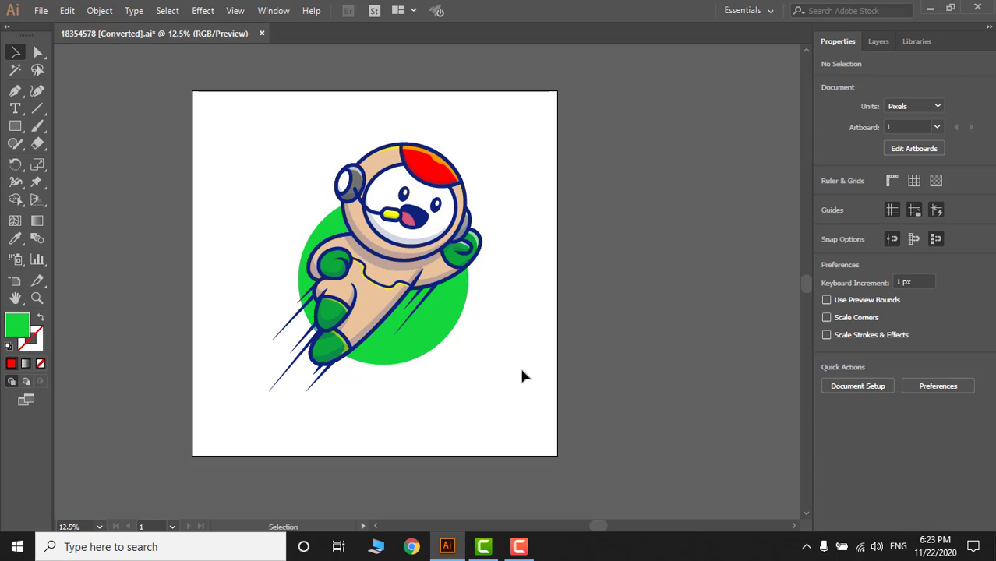
# Step: Add a point text object in the artboard's upper-left area, above the robot, and set its font size to 1000 pt
pyautogui.click(17, 111)
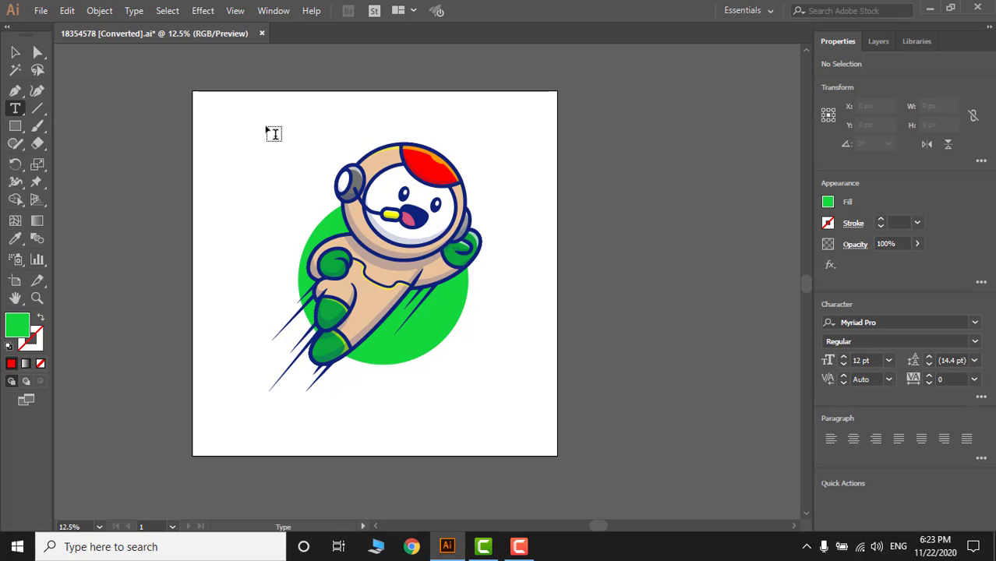
pyautogui.click(245, 130)
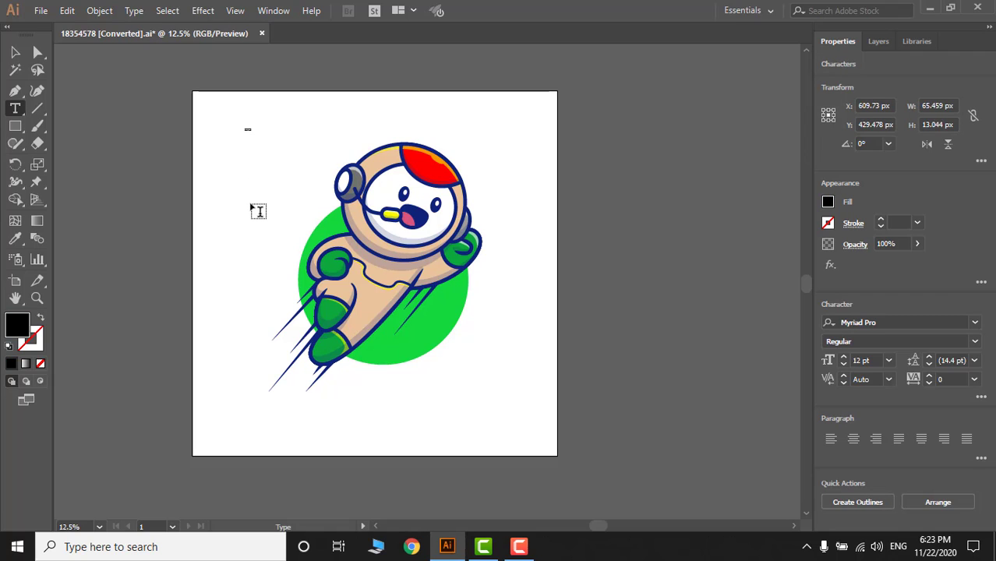
pyautogui.click(871, 360)
pyautogui.write('100')
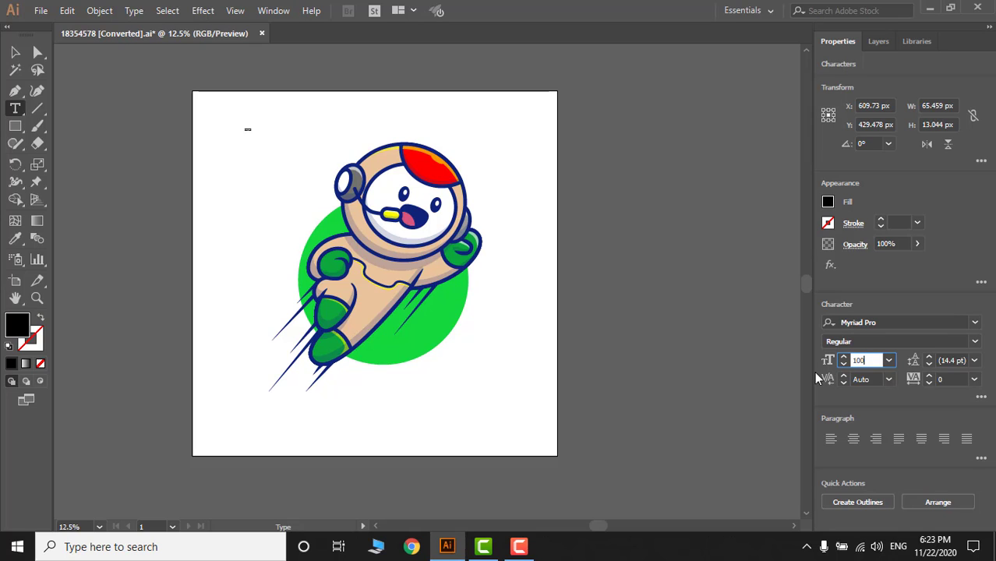
pyautogui.write('0')
pyautogui.press('Return')
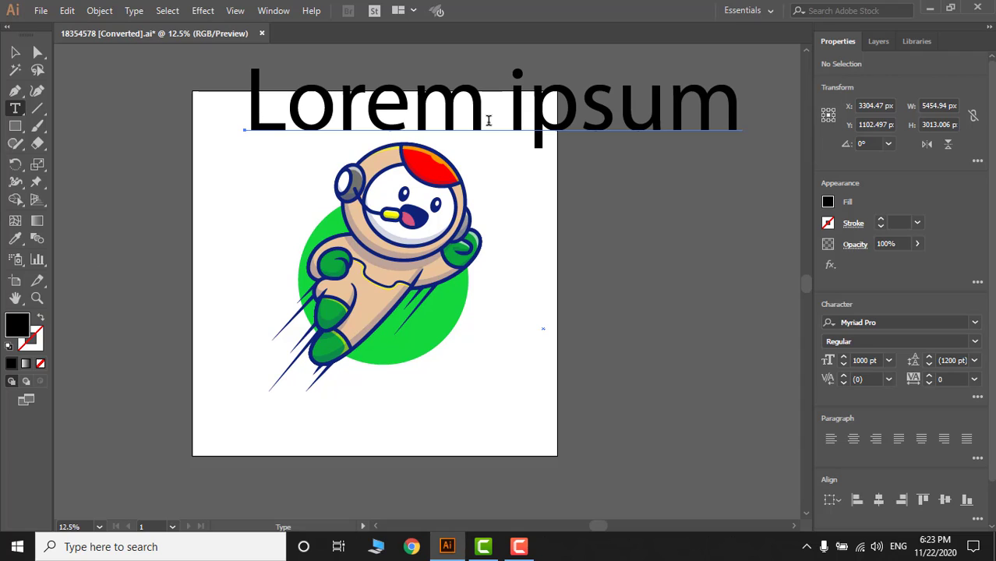
# Step: Replace the placeholder wording of the large text with SUBSCRIBE and finish text editing with the text object selected
pyautogui.click(739, 112)
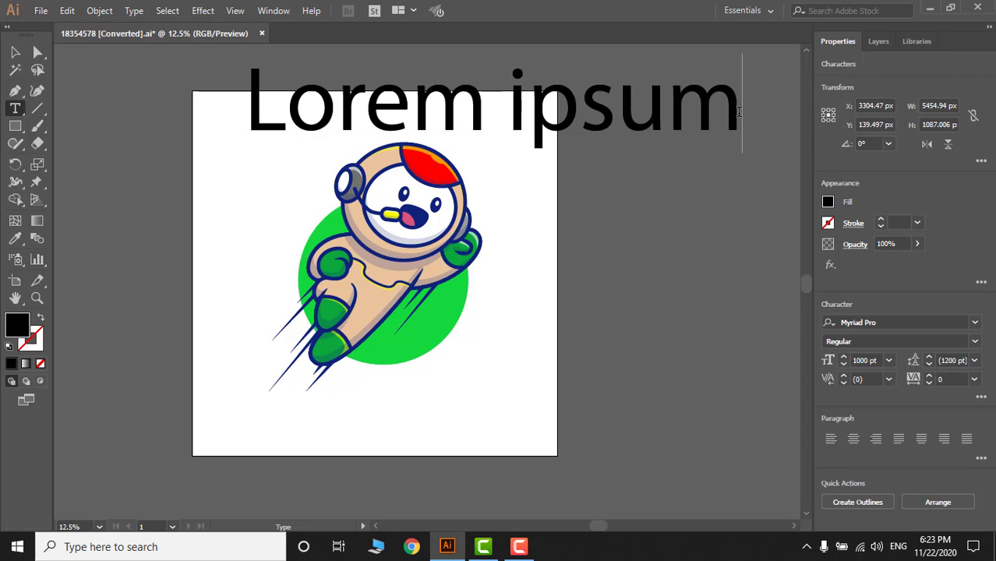
pyautogui.press('BackSpace')
pyautogui.press('BackSpace')
pyautogui.press('BackSpace')
pyautogui.press('BackSpace')
pyautogui.press('BackSpace')
pyautogui.press('BackSpace')
pyautogui.press('BackSpace')
pyautogui.press('BackSpace')
pyautogui.press('BackSpace')
pyautogui.press('BackSpace')
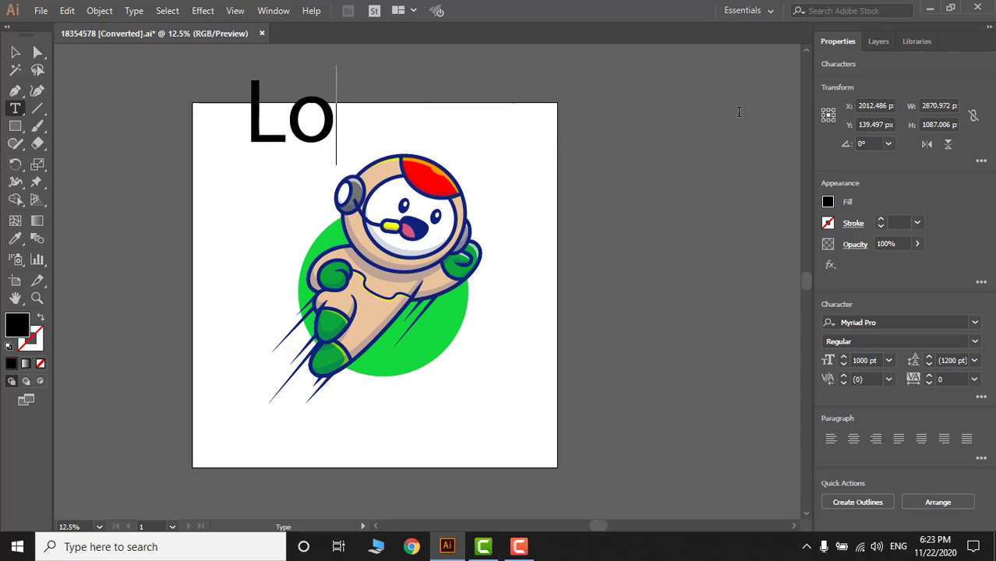
pyautogui.press('BackSpace')
pyautogui.write('SU')
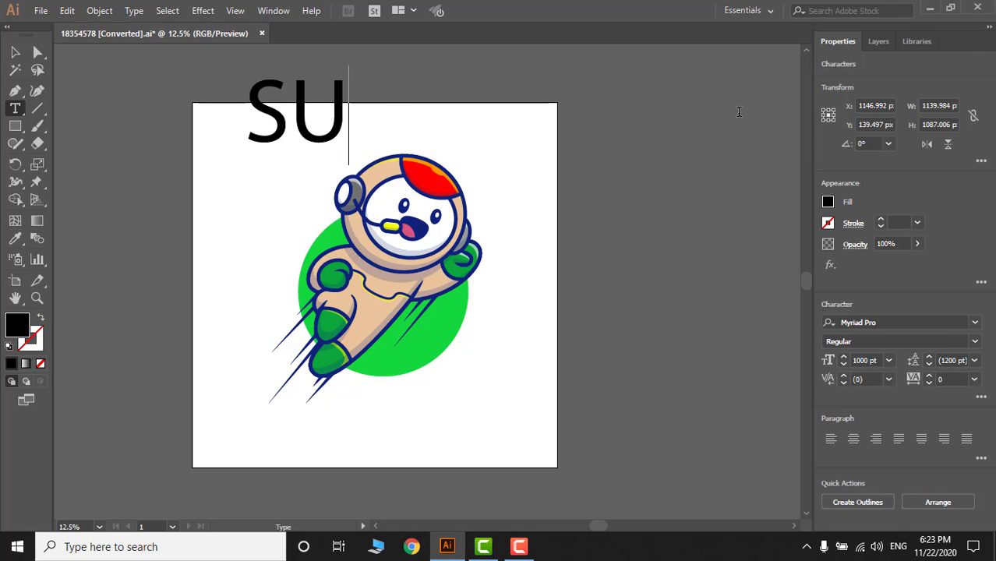
pyautogui.write('BSCRIBE')
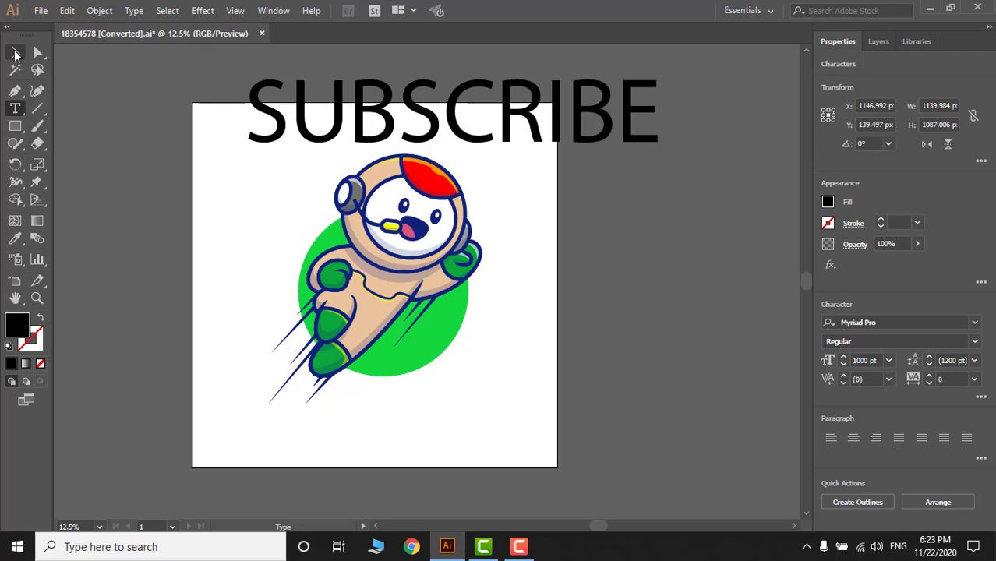
pyautogui.click(14, 53)
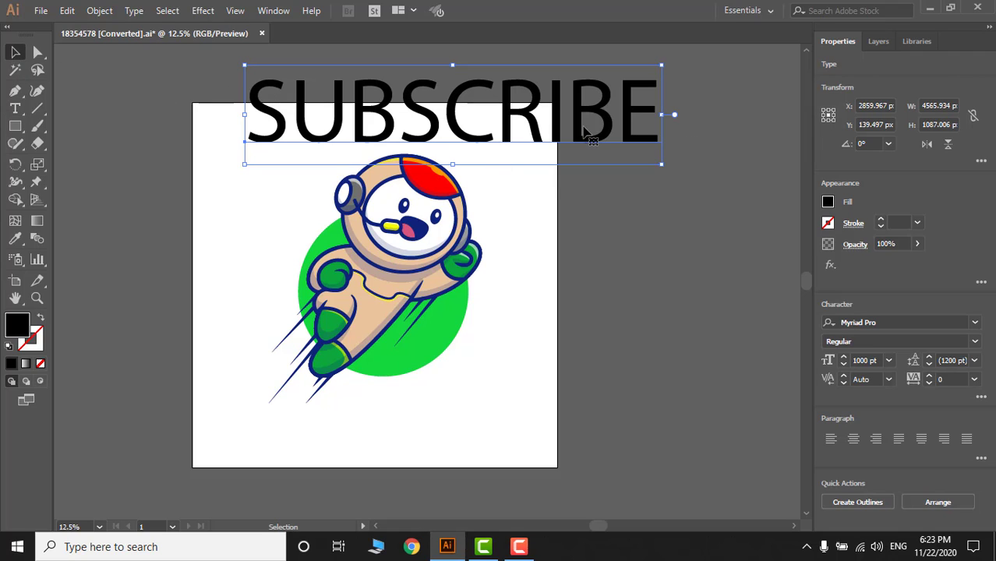